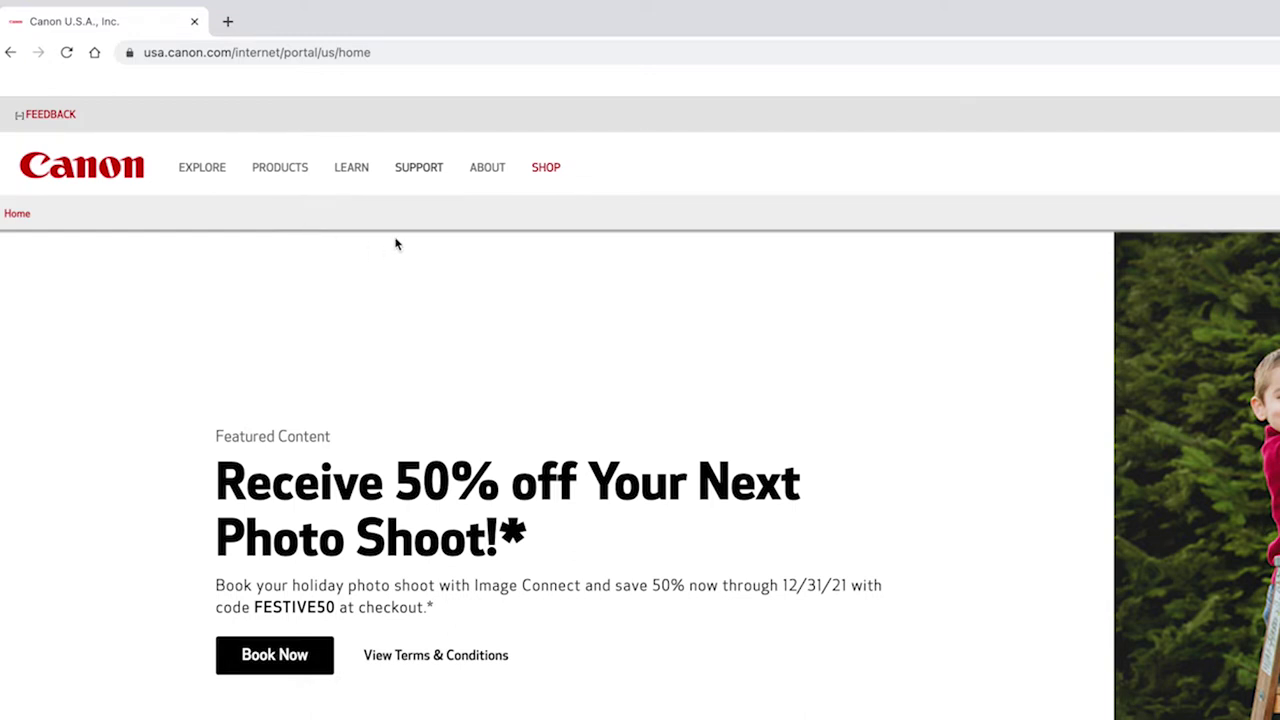
# - Find the EOS C300 Mark III on Canon's support site and select its Firmware Version 1.0.1.1 for macOS
pyautogui.click(425, 175)
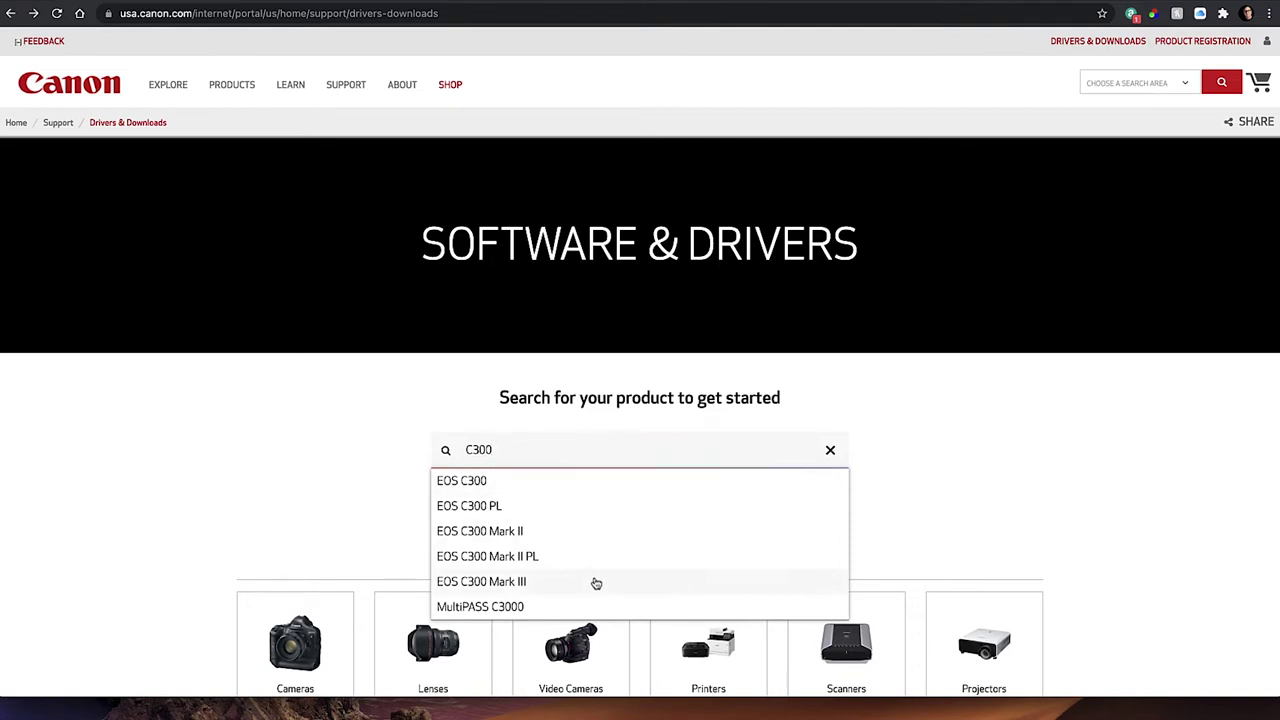
pyautogui.click(596, 582)
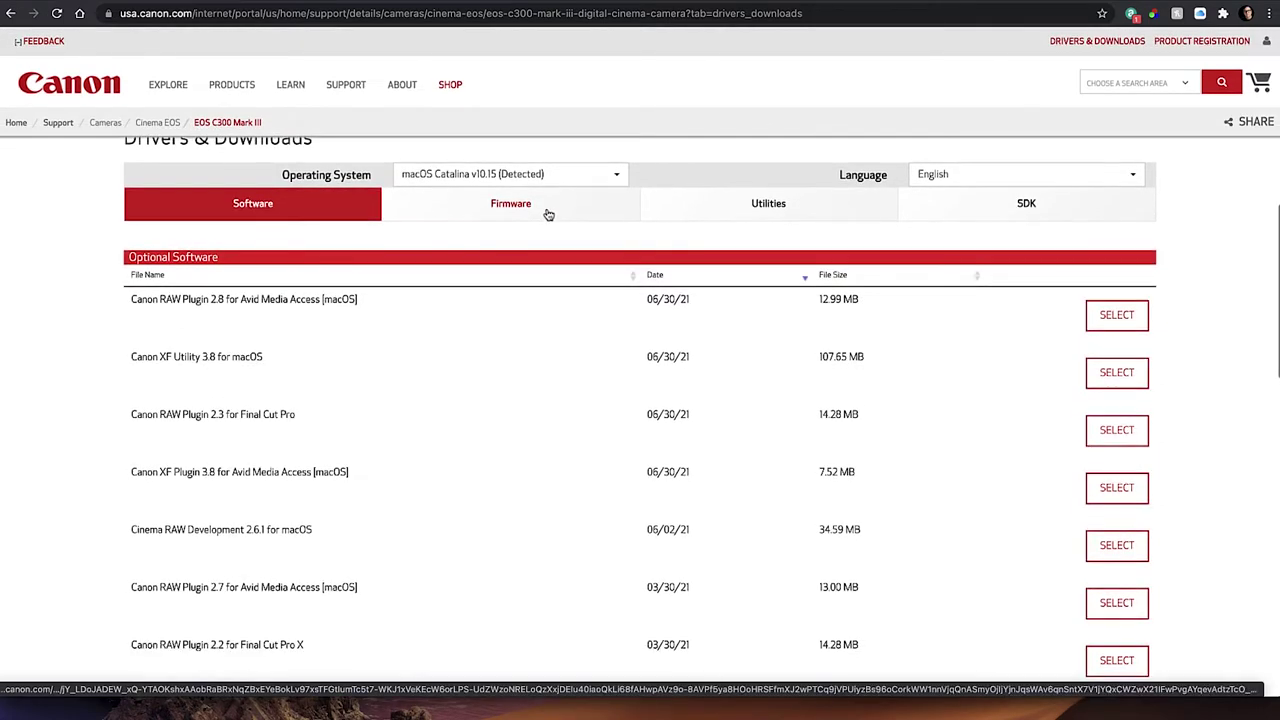
pyautogui.click(548, 213)
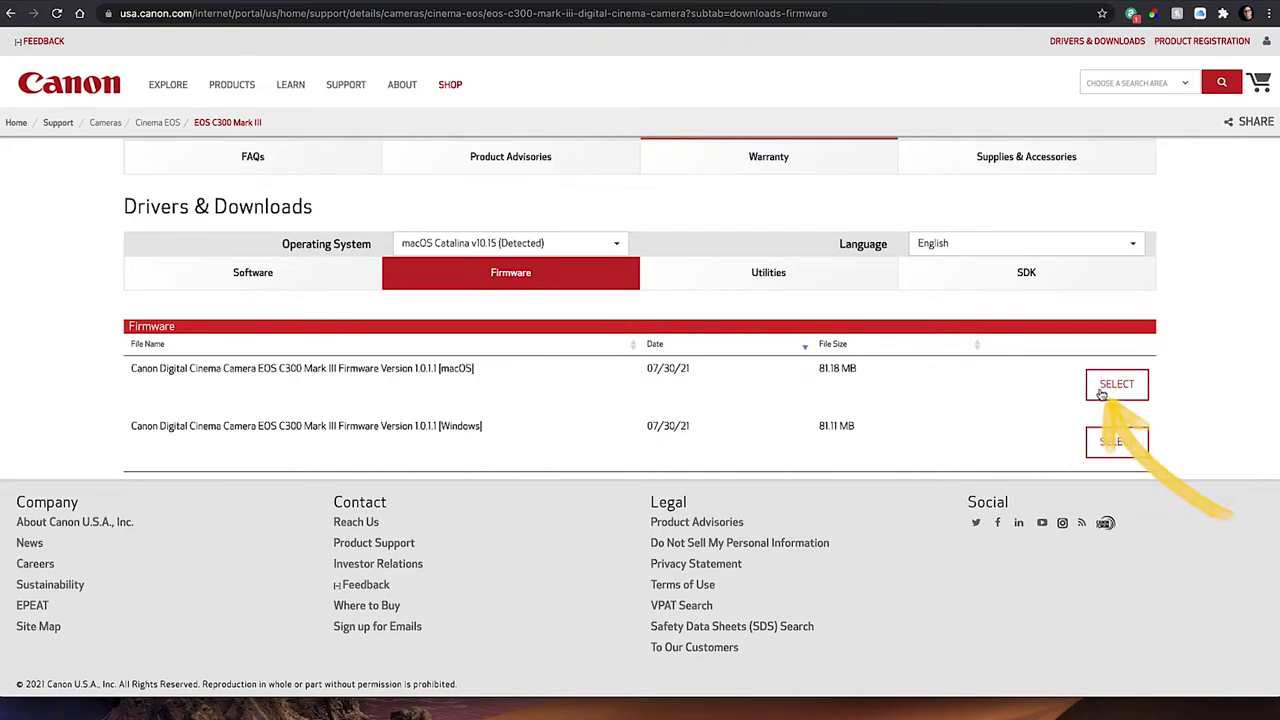
pyautogui.click(1101, 394)
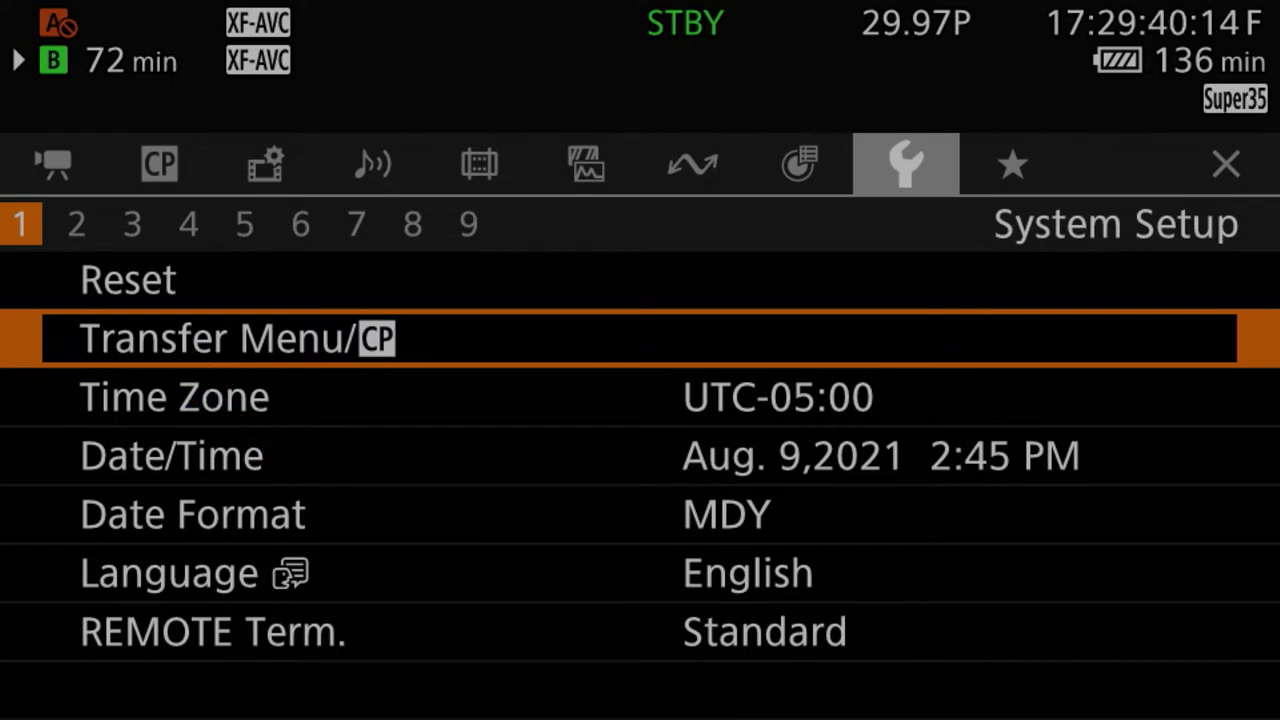
# - Save the camera's menu and custom picture settings to the SD card, overwriting the existing data
pyautogui.press('Return')
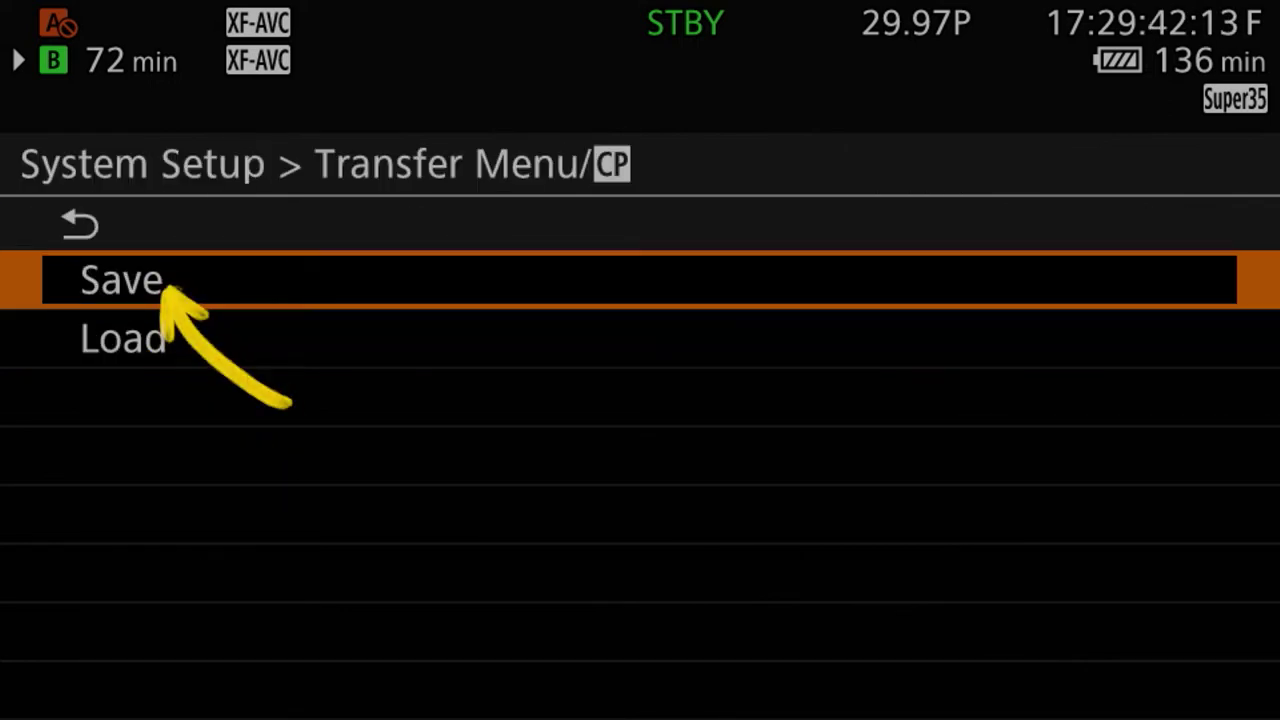
pyautogui.press('Return')
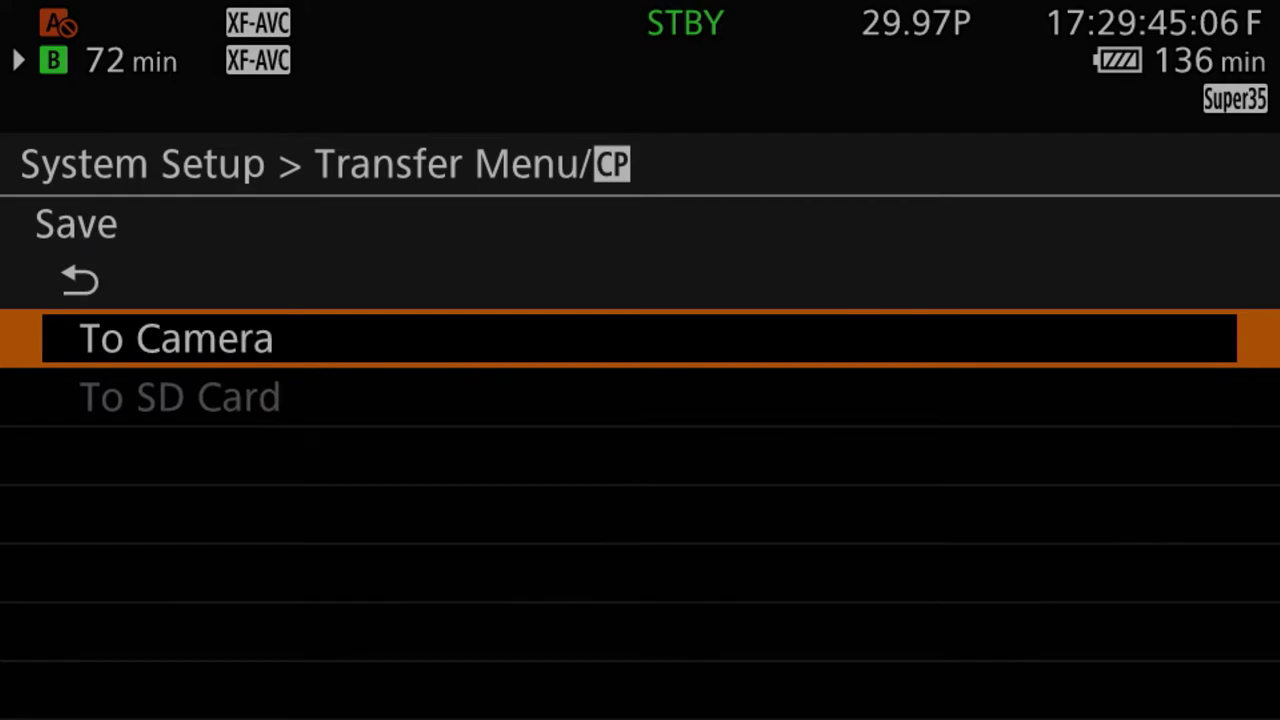
pyautogui.press('Down')
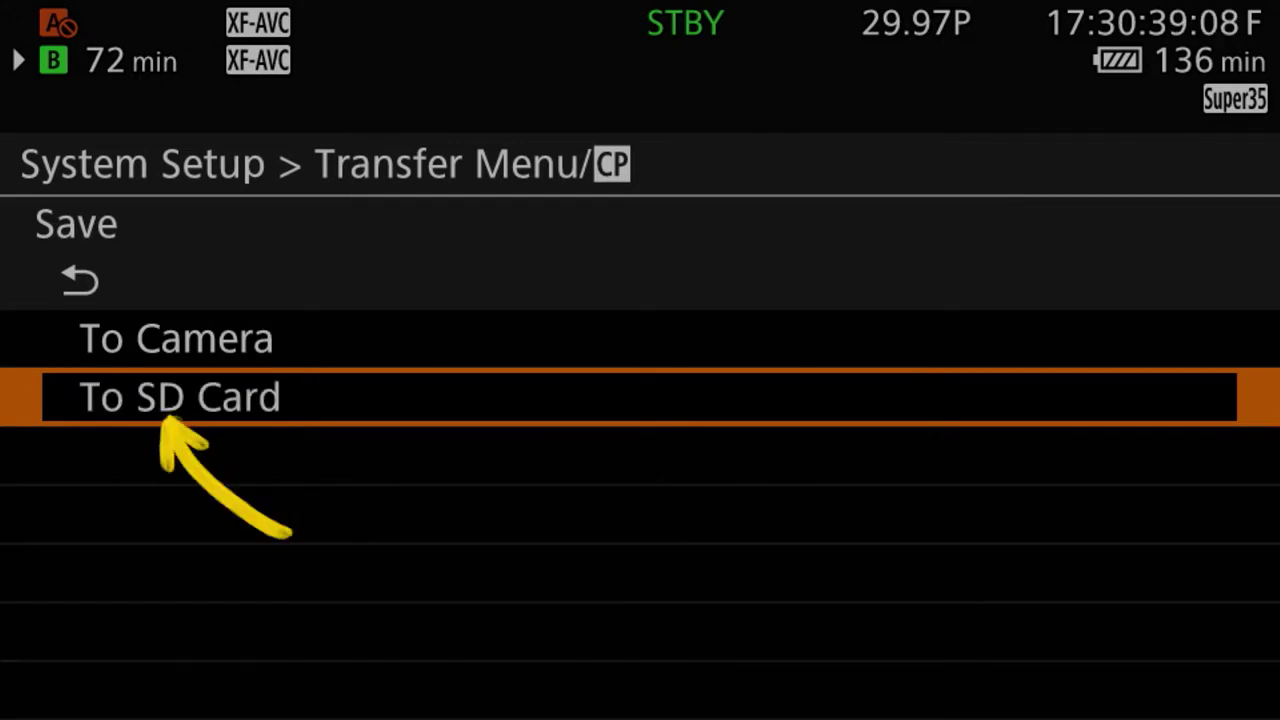
pyautogui.press('Return')
pyautogui.press('Right')
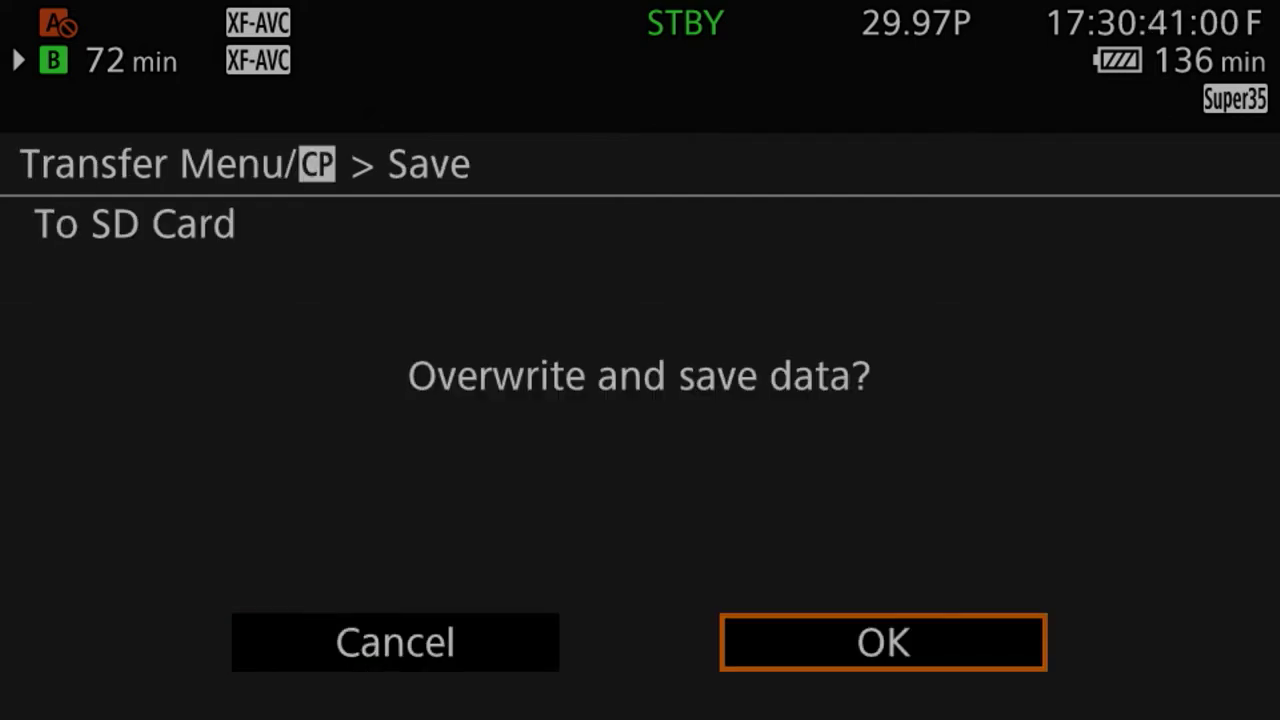
pyautogui.press('Return')
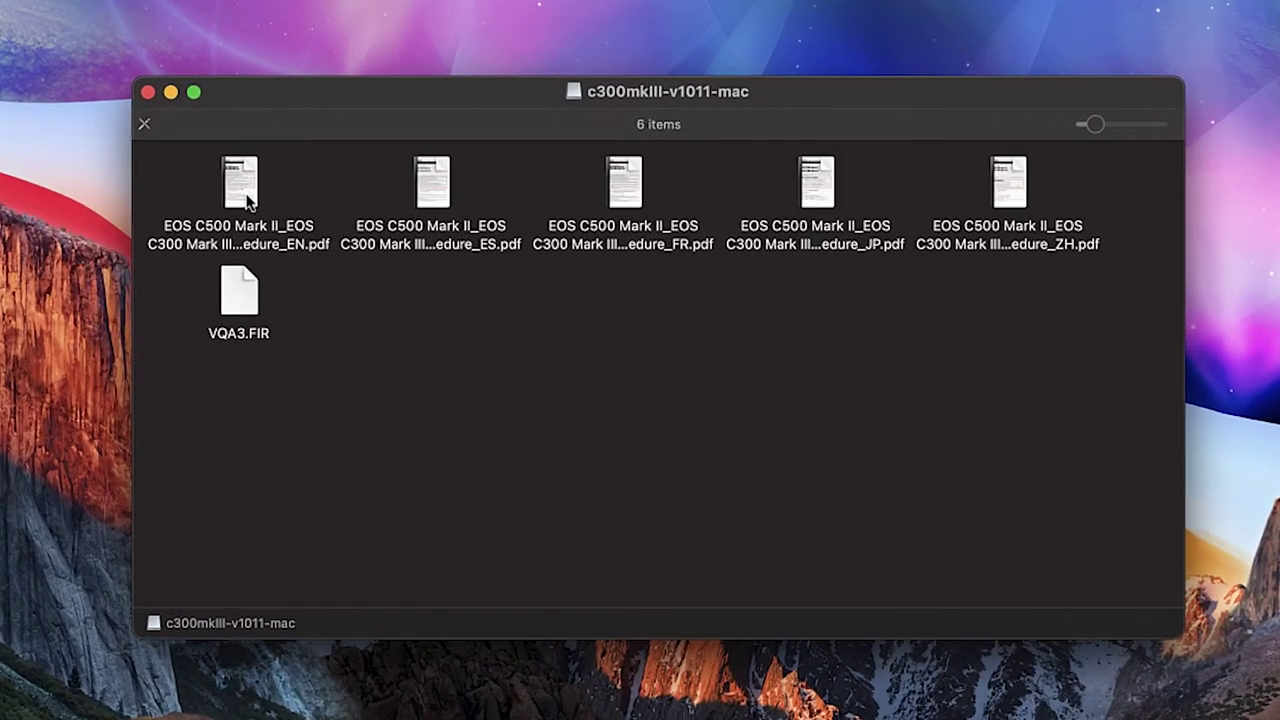
pyautogui.click(247, 199)
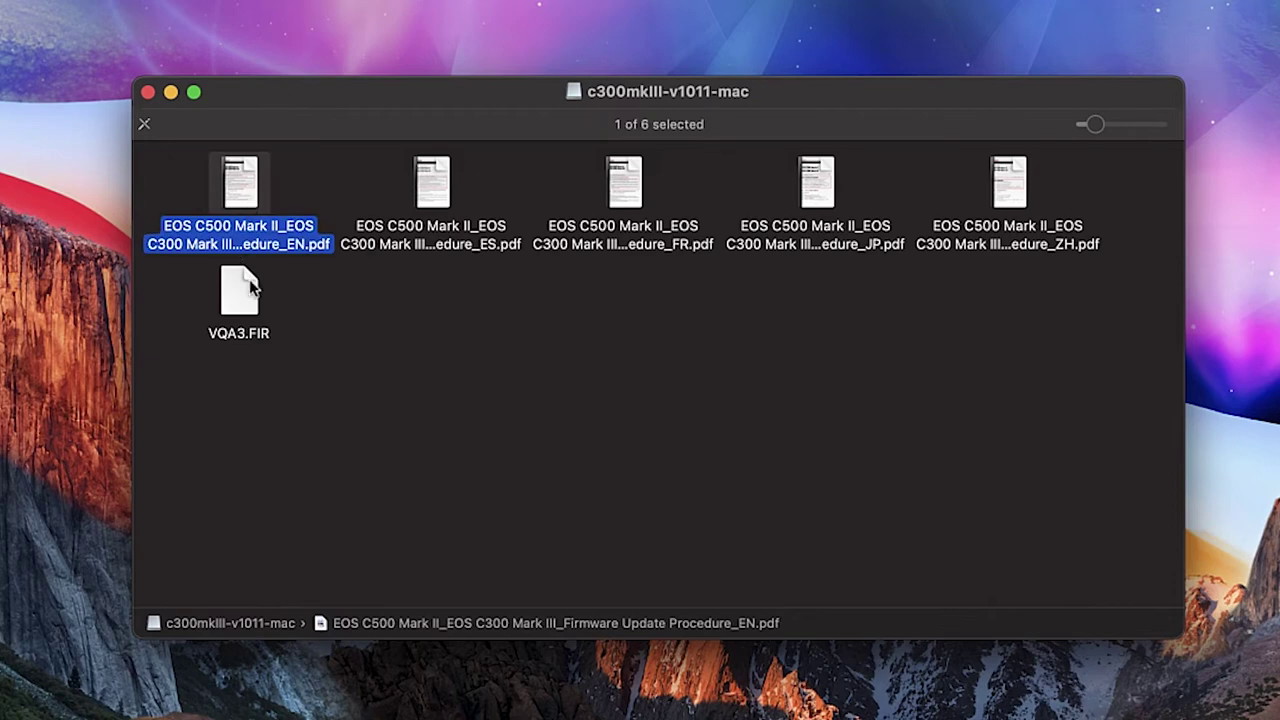
pyautogui.click(482, 324)
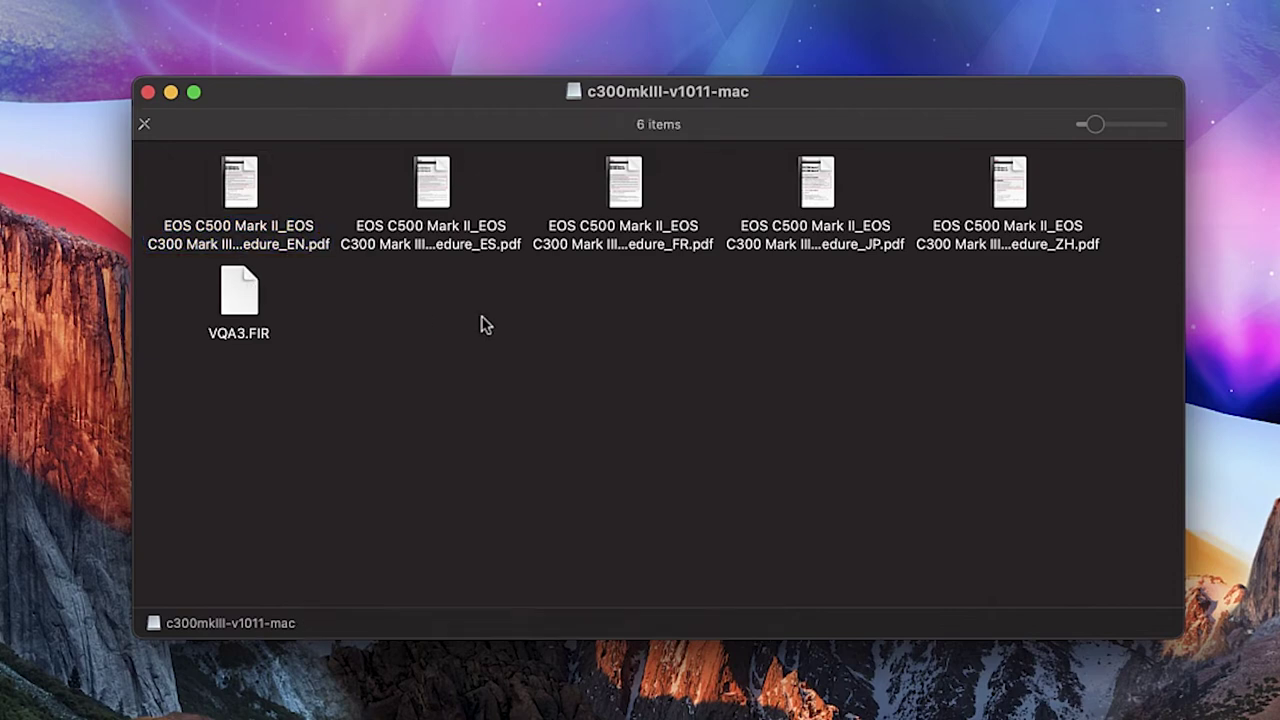
pyautogui.click(242, 300)
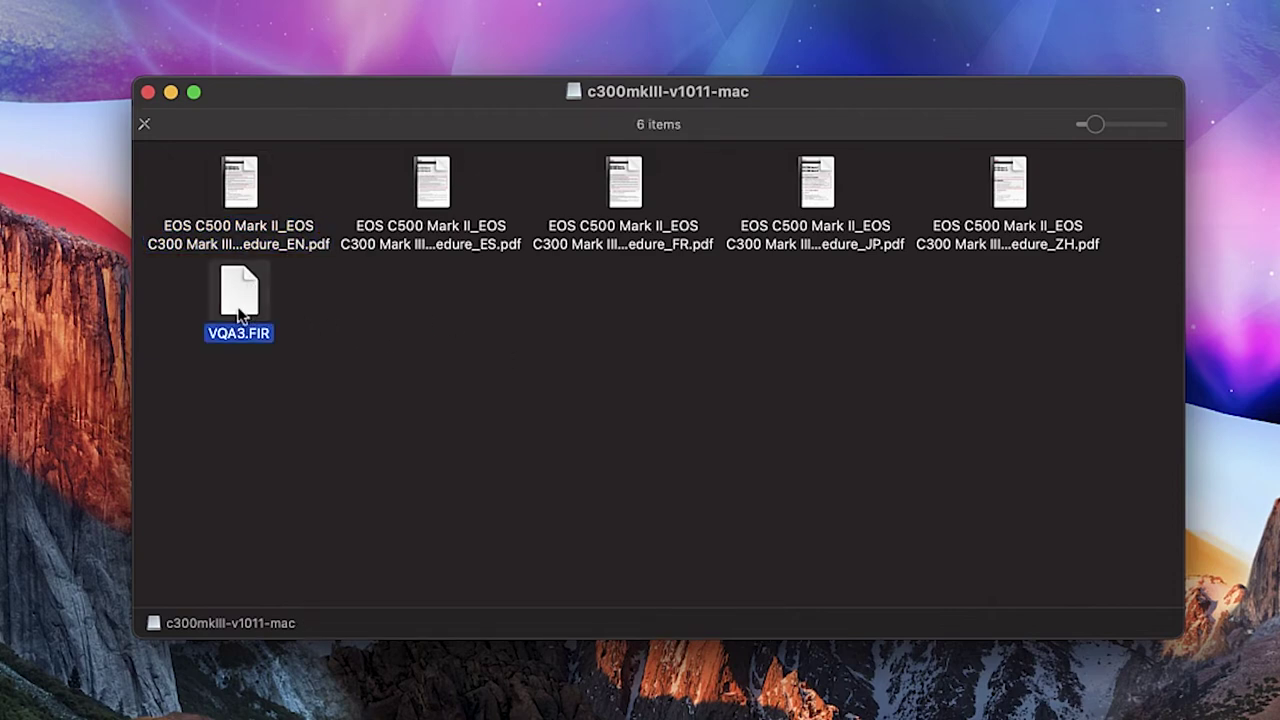
pyautogui.click(490, 353)
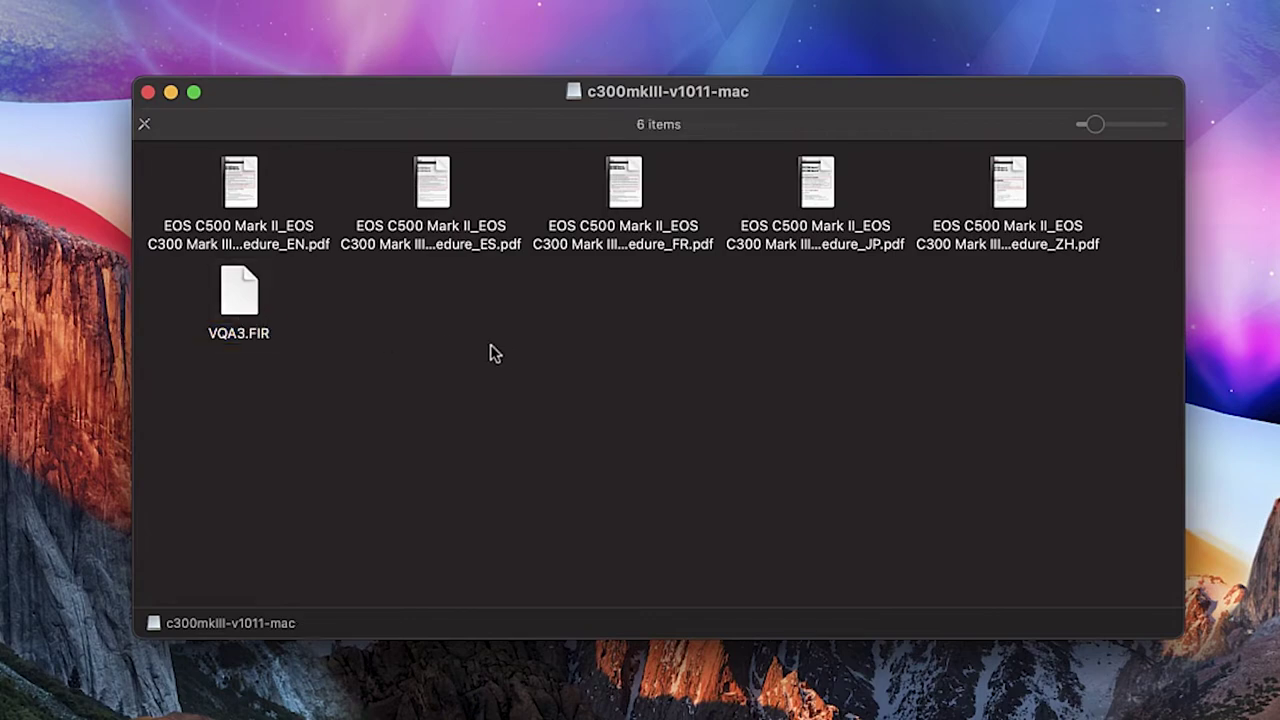
# - Copy the firmware file VQA3.FIR from c300mkIII-v1011-mac to the CANON card and eject the card
pyautogui.click(240, 300)
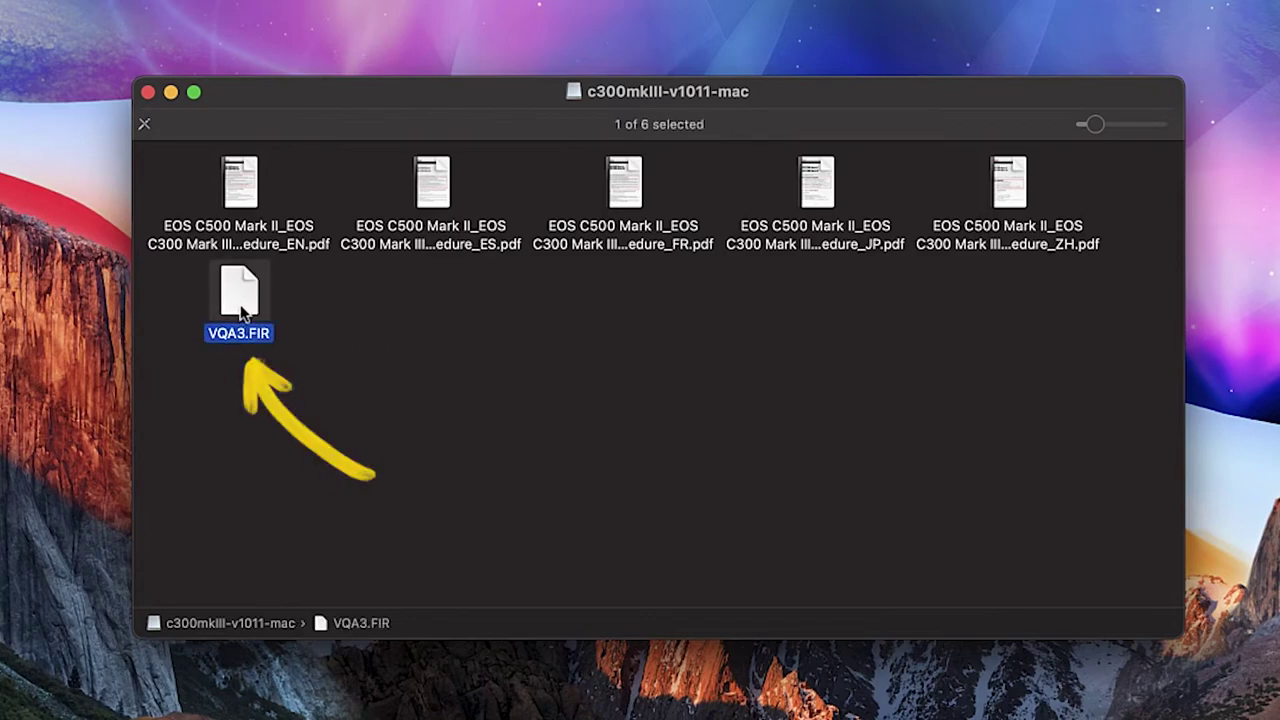
pyautogui.moveTo(240, 313); pyautogui.dragTo(1202, 332)
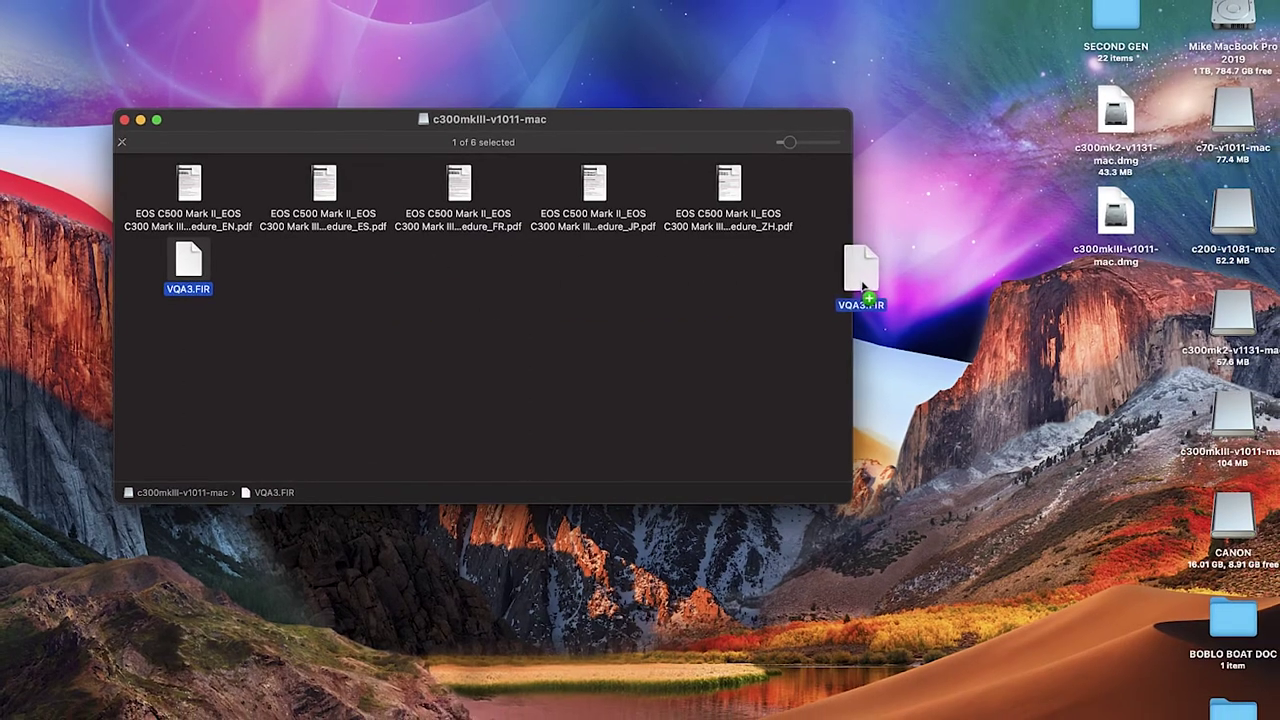
pyautogui.moveTo(862, 288); pyautogui.dragTo(1230, 515)
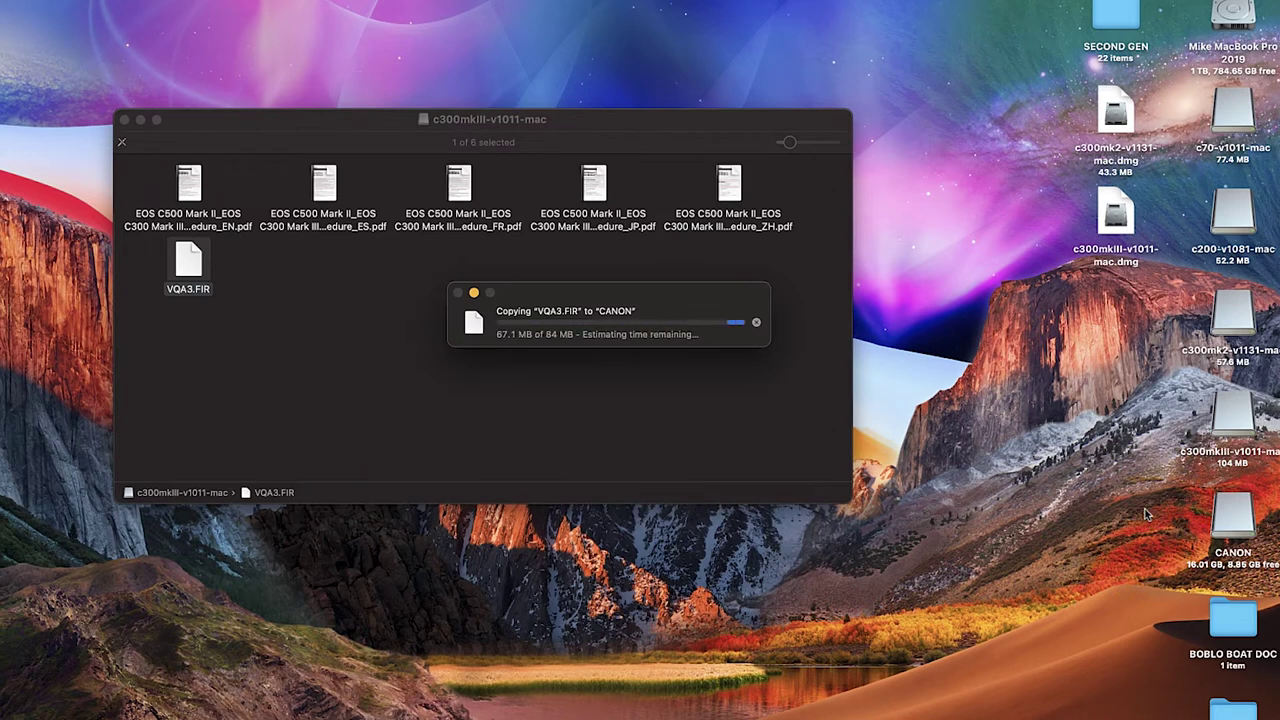
pyautogui.click(1236, 518)
pyautogui.press('super+e')
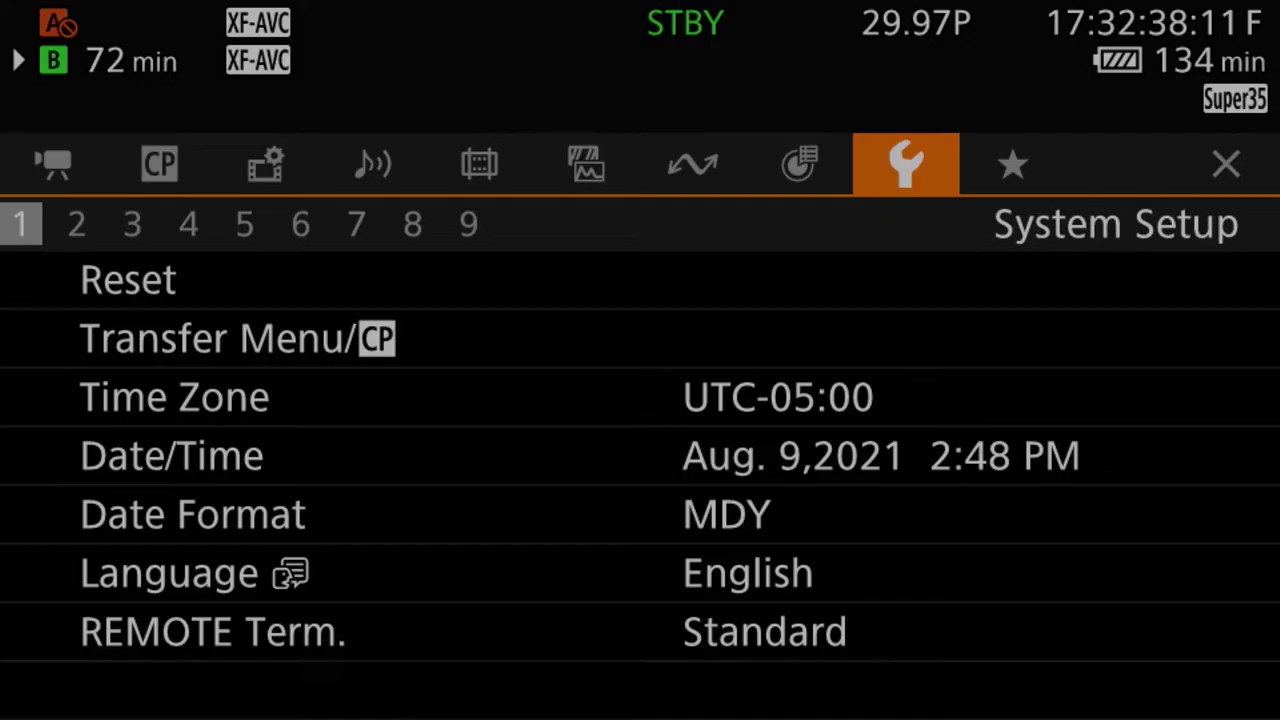
# - Go to page 9 of System Setup in the camera's menu
pyautogui.click(640, 279)
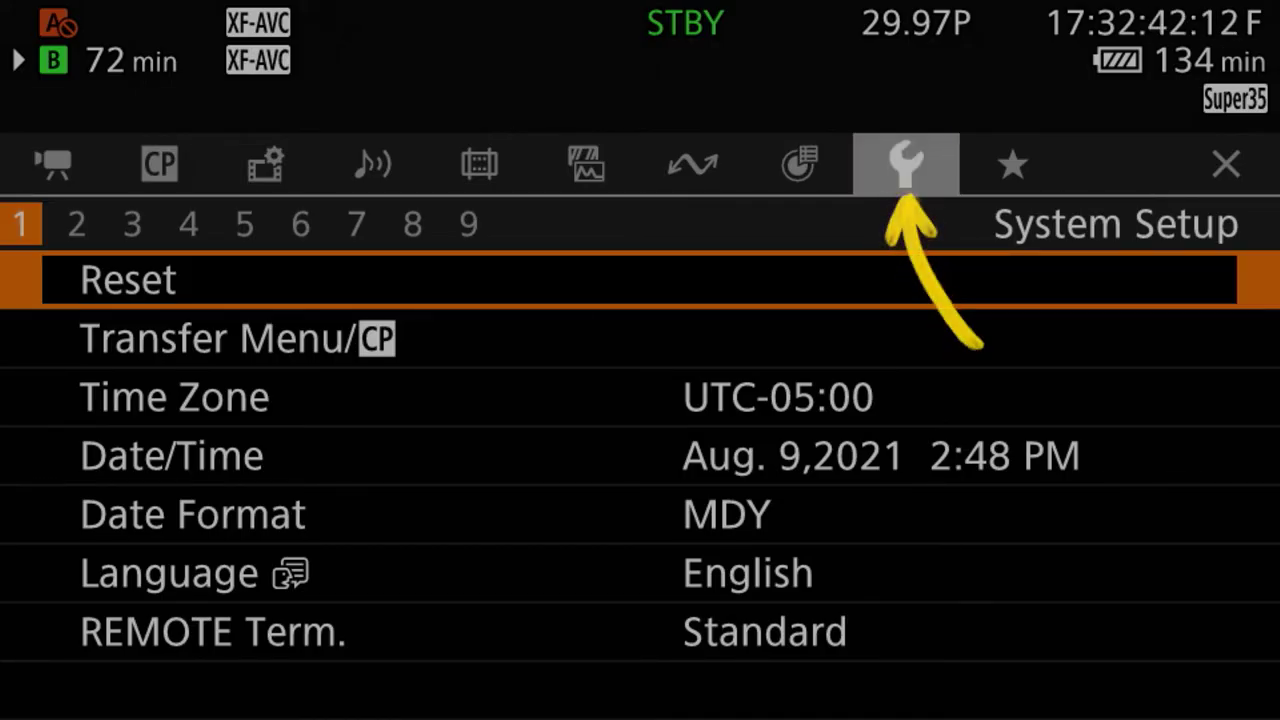
pyautogui.press('Right')
pyautogui.press('Right')
pyautogui.press('Right')
pyautogui.press('Right')
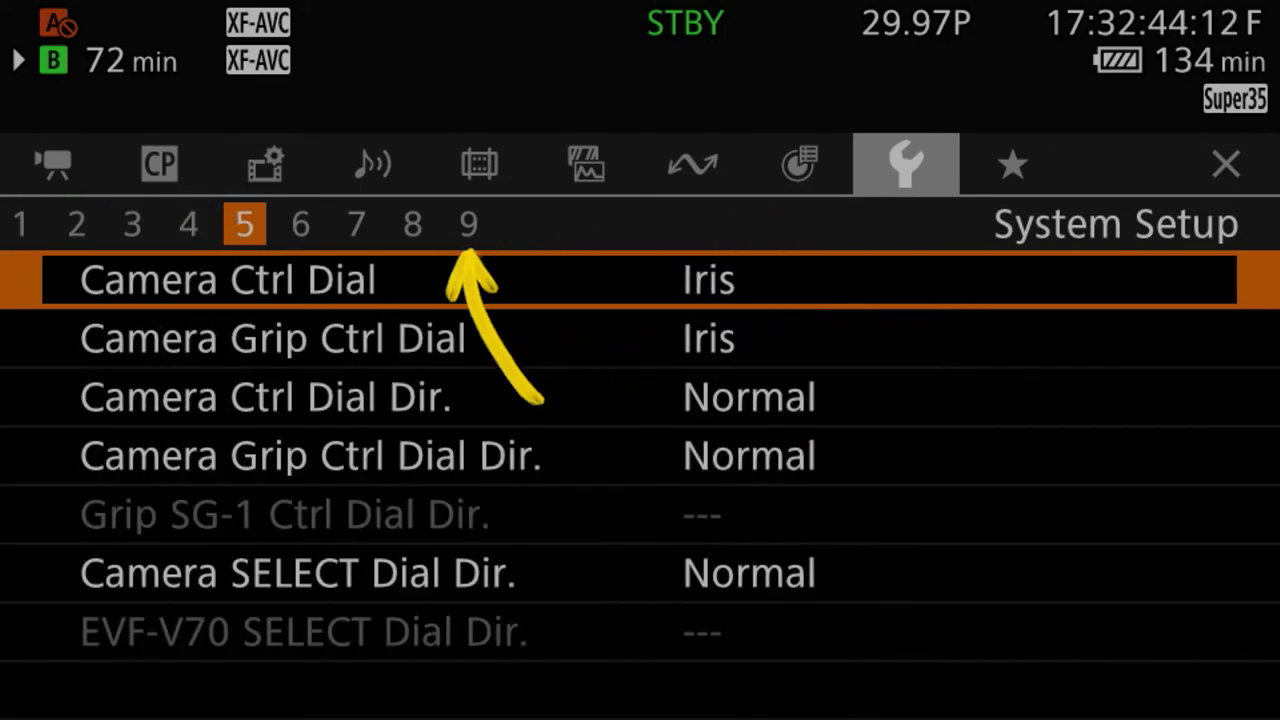
pyautogui.press('Right')
pyautogui.press('Right')
pyautogui.press('Right')
pyautogui.press('Right')
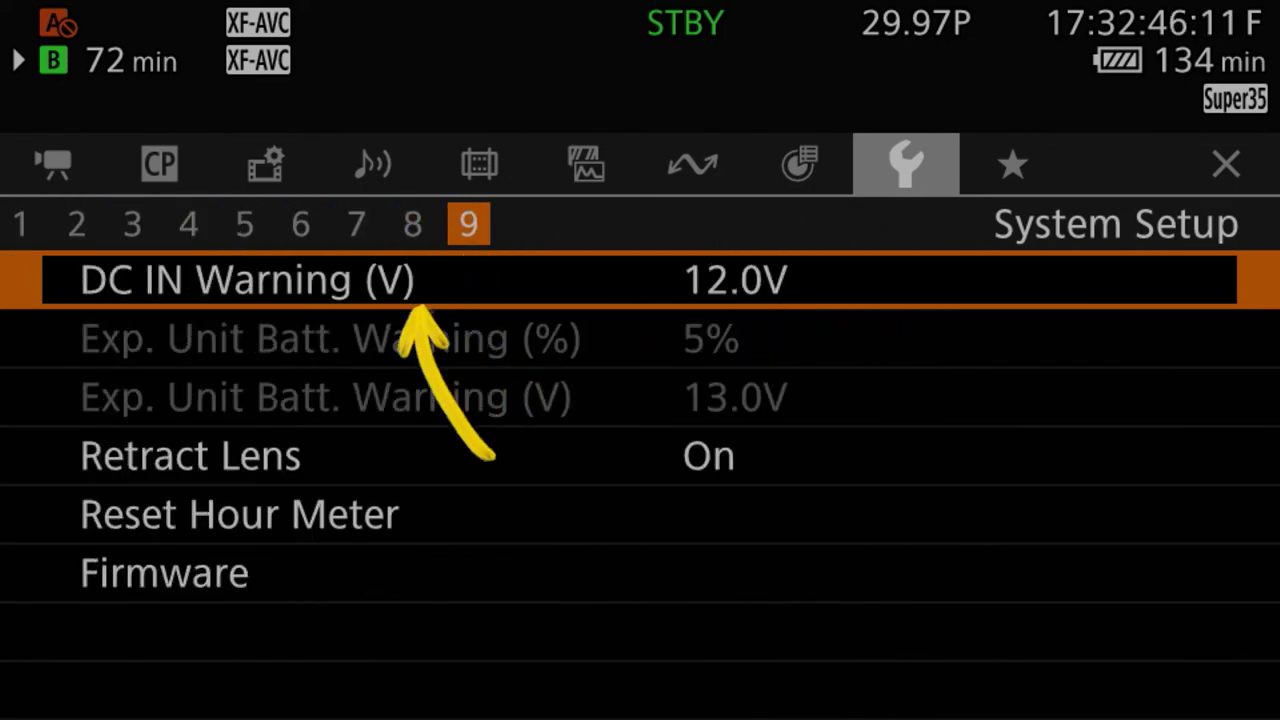
# - Open the camera's firmware entry and accept the update to version 1.0.1.1
pyautogui.press('Down')
pyautogui.press('Down')
pyautogui.press('Down')
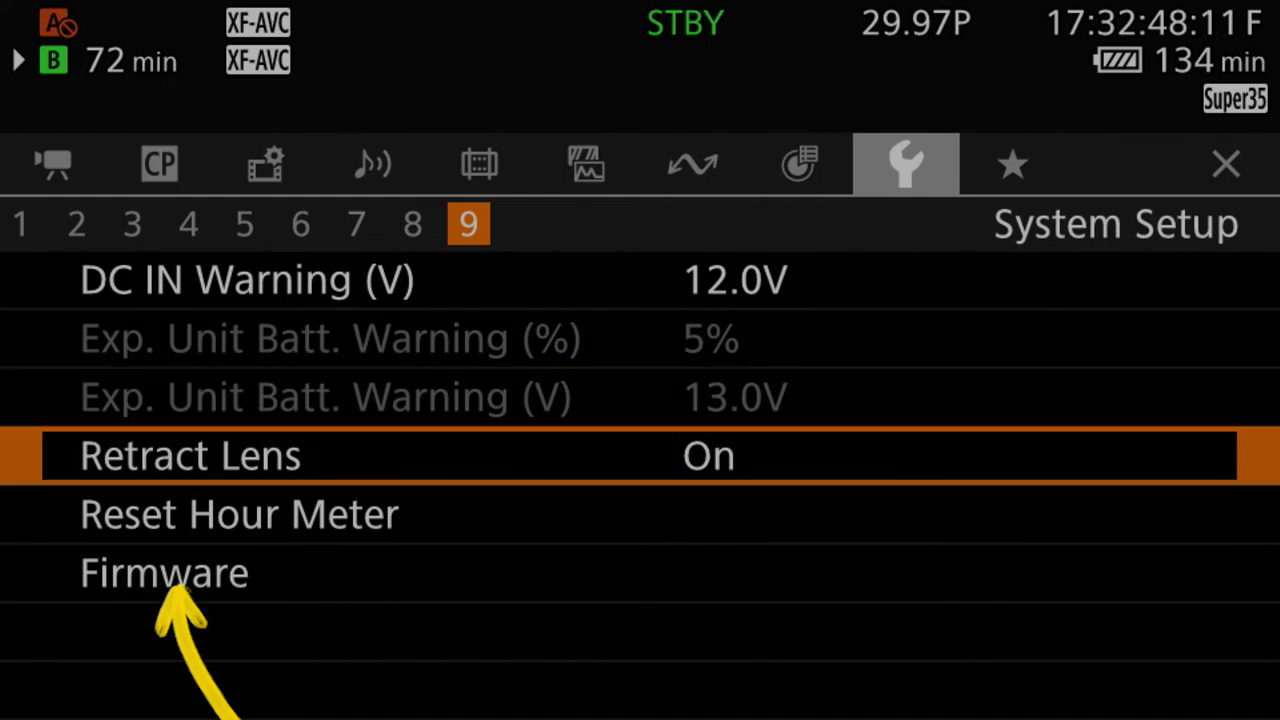
pyautogui.press('Down')
pyautogui.press('Down')
pyautogui.press('Return')
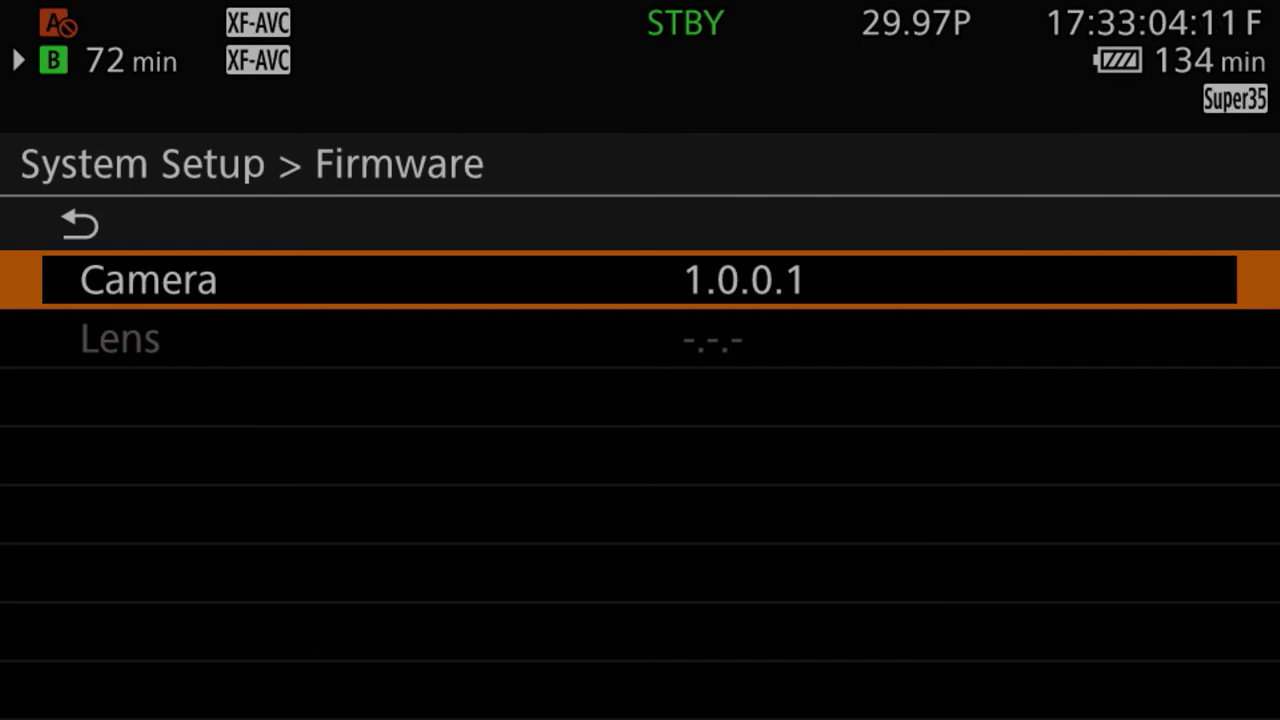
pyautogui.press('Return')
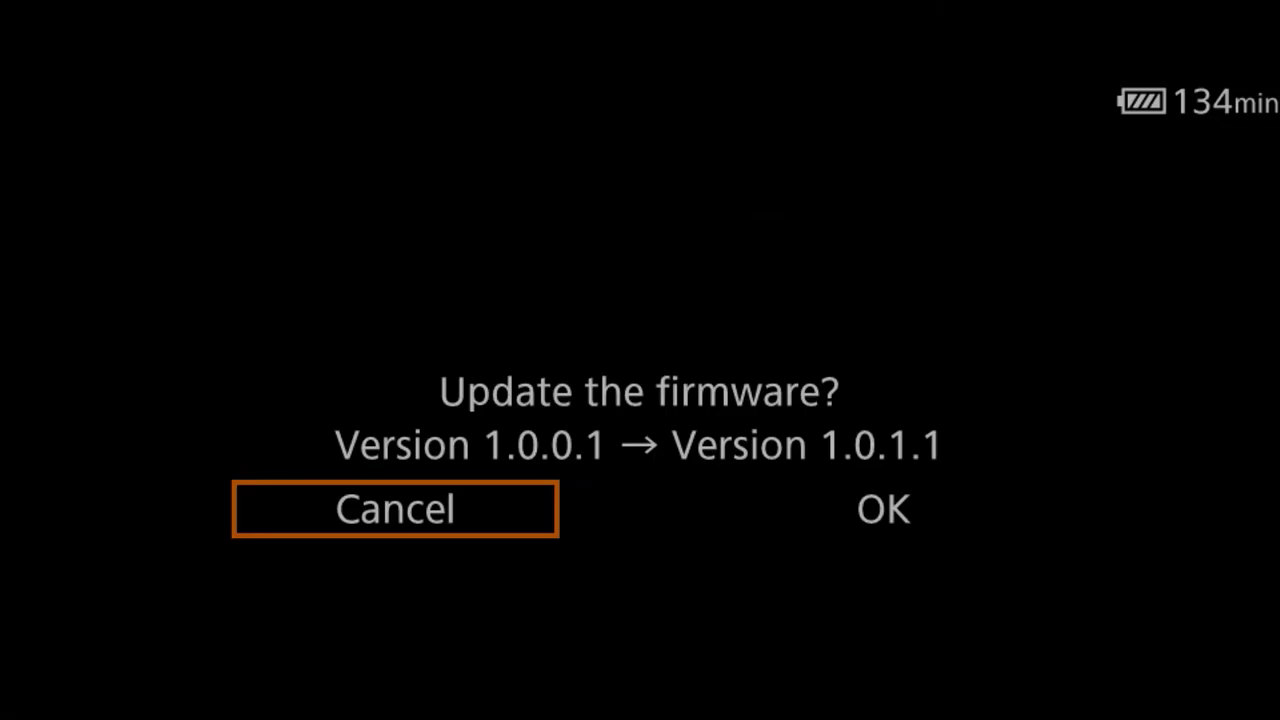
pyautogui.press('Right')
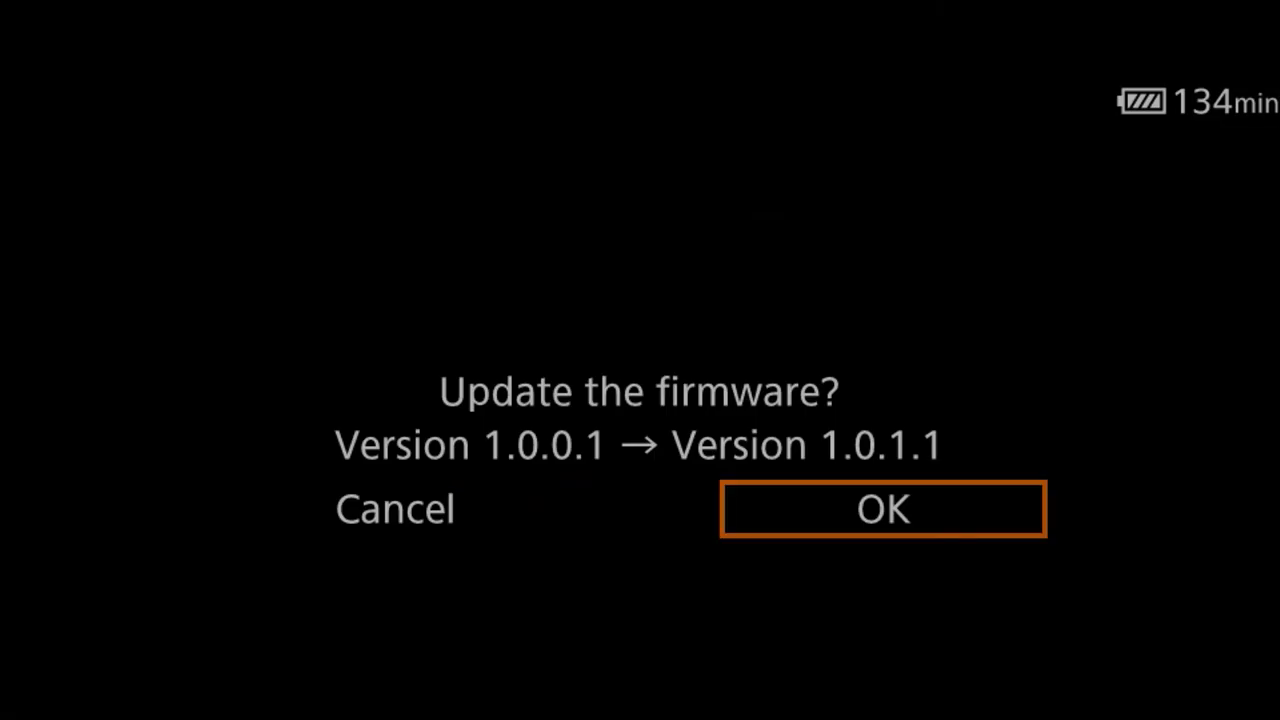